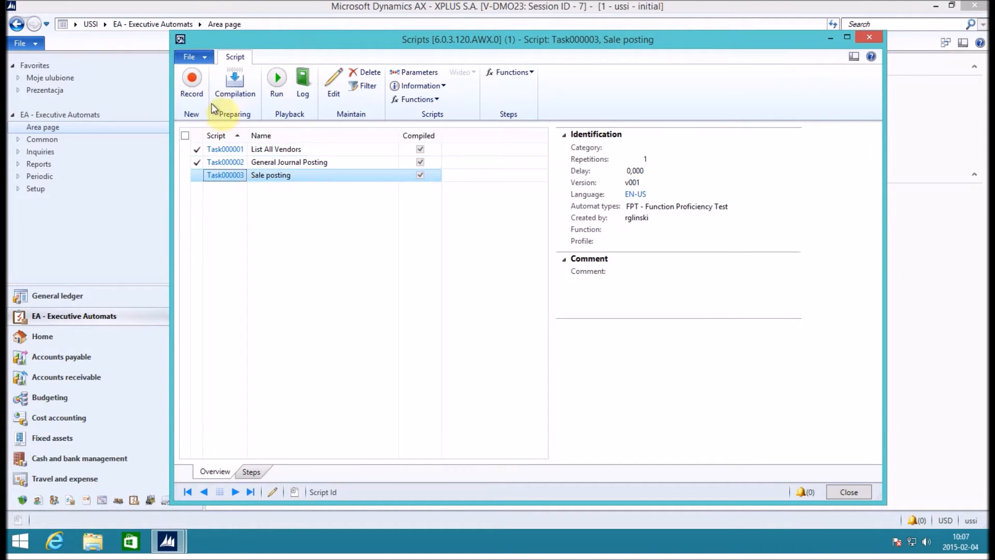
- Start recording a new script of type FPT - Function Proficiency Test and move the script recorder window below the address bar
left_click(192, 82)
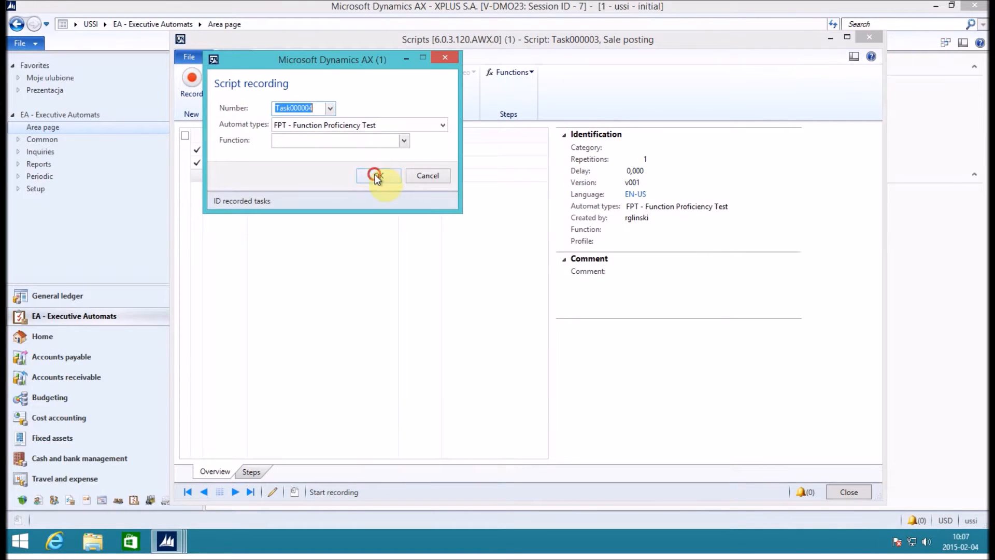
left_click(374, 175)
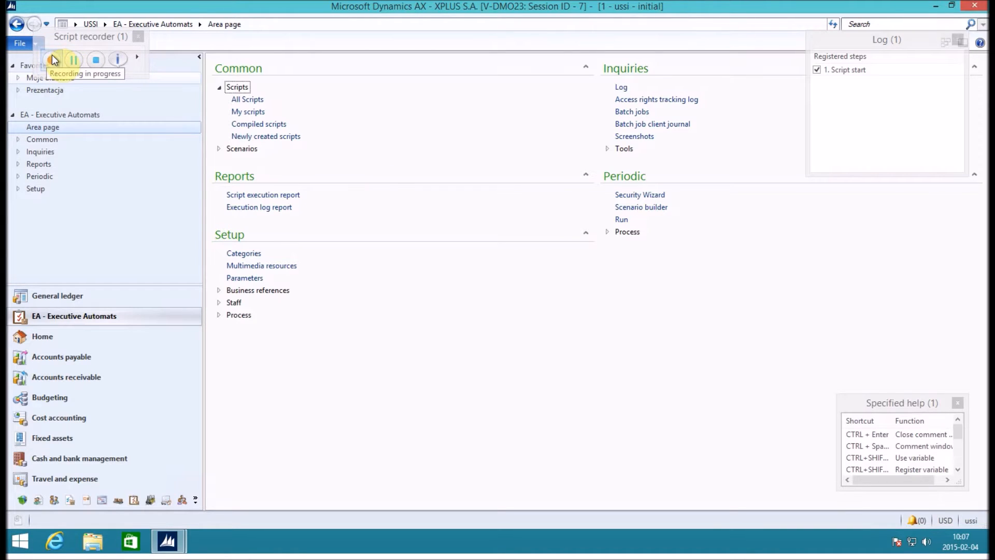
left_click_drag(61, 50, 64, 73)
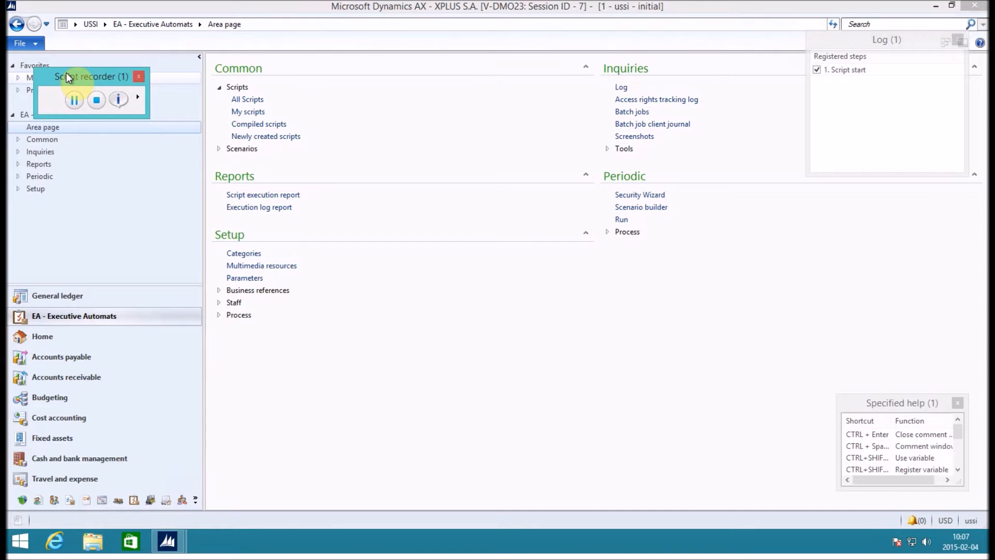
- Go to the General ledger area of the ussi company and open the General journal form
left_click(104, 25)
left_click(114, 39)
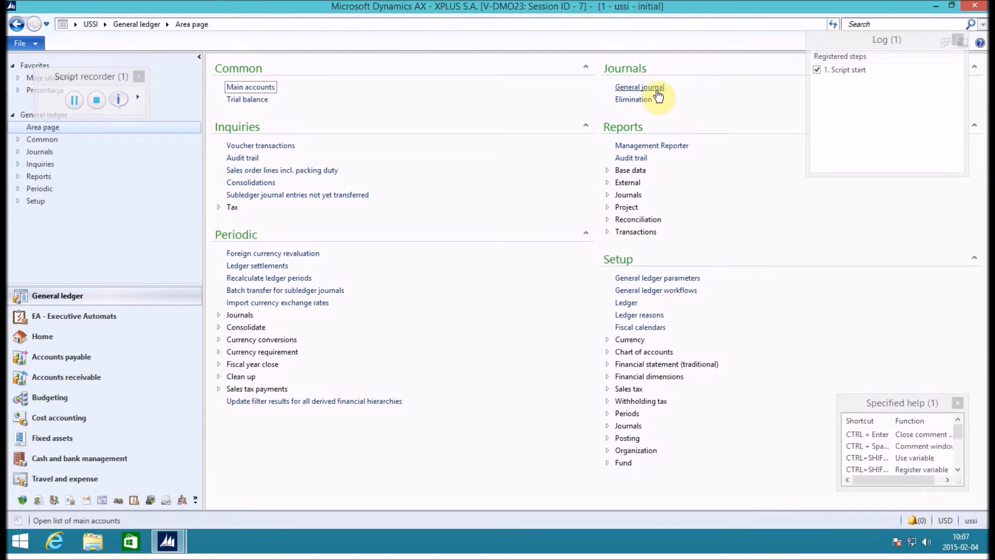
left_click(658, 91)
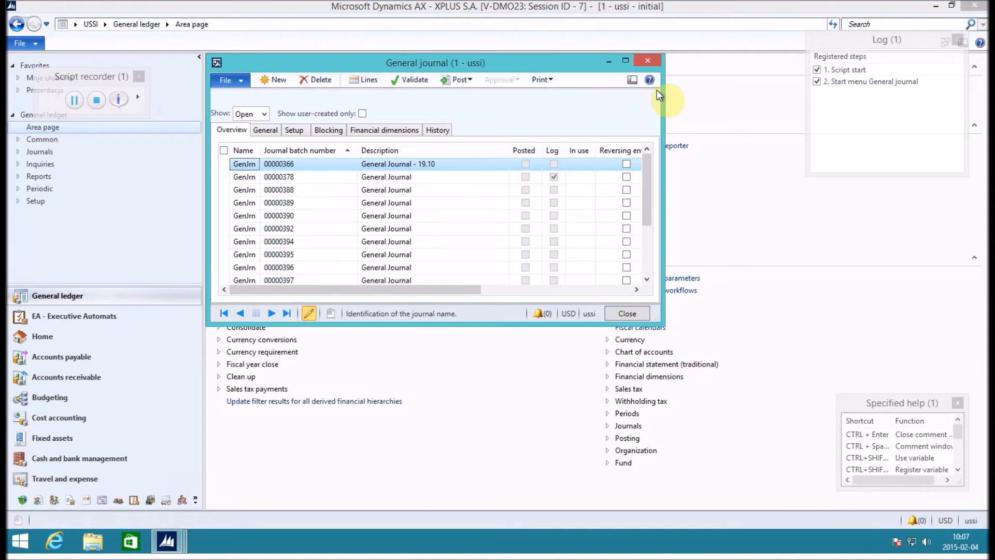
- Create a new journal batch using the GenJrn journal name
left_click(270, 82)
key("alt+Down")
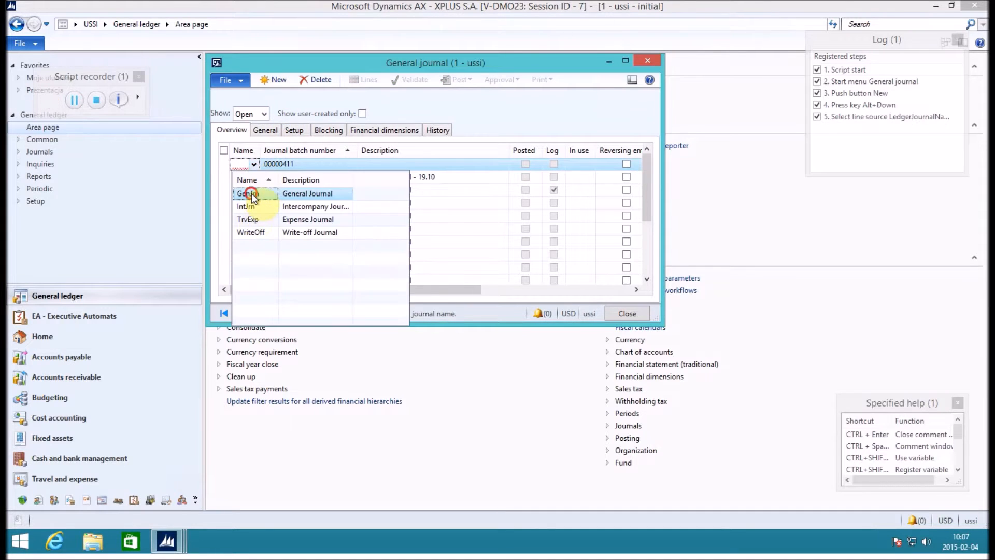
left_click(251, 193)
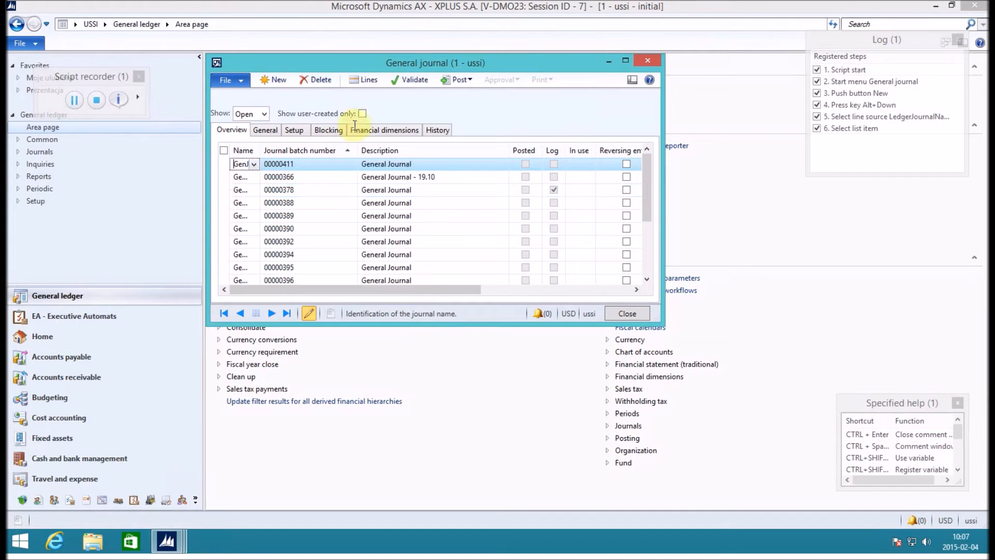
- In the new journal's lines, enter the Sale of Intellectual Property ledger account, description Sales and a credit of 400
left_click(366, 79)
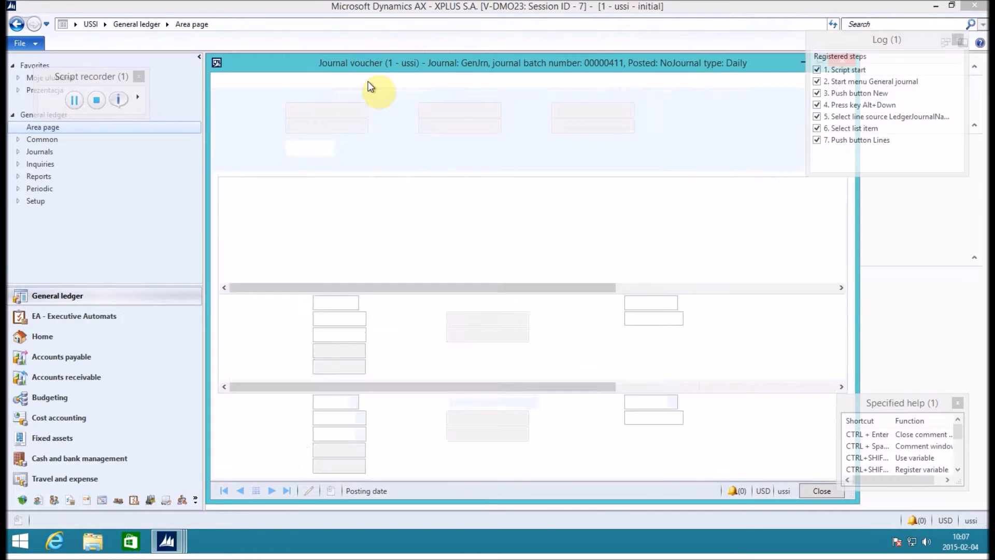
left_click(375, 198)
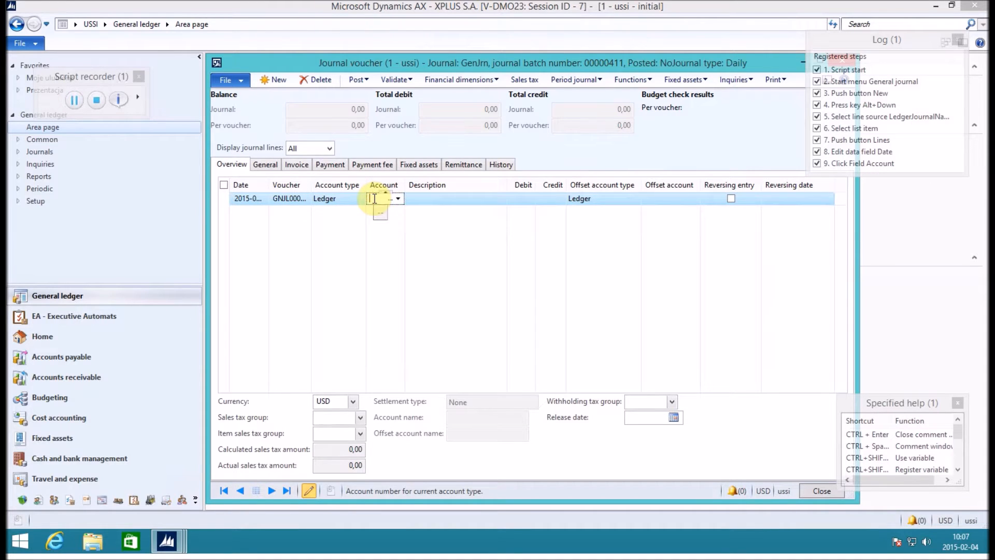
type("4")
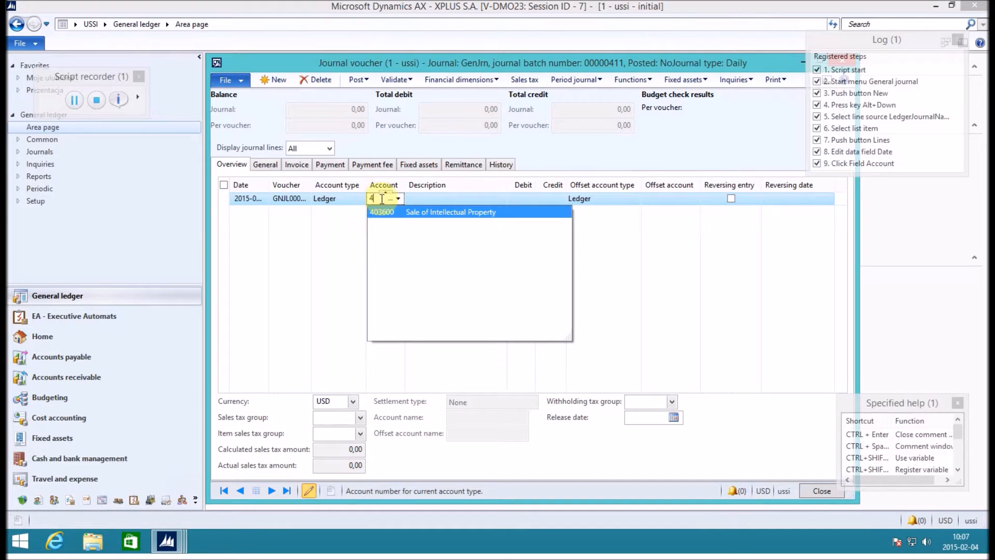
left_click(388, 215)
left_click(426, 200)
type("Sales")
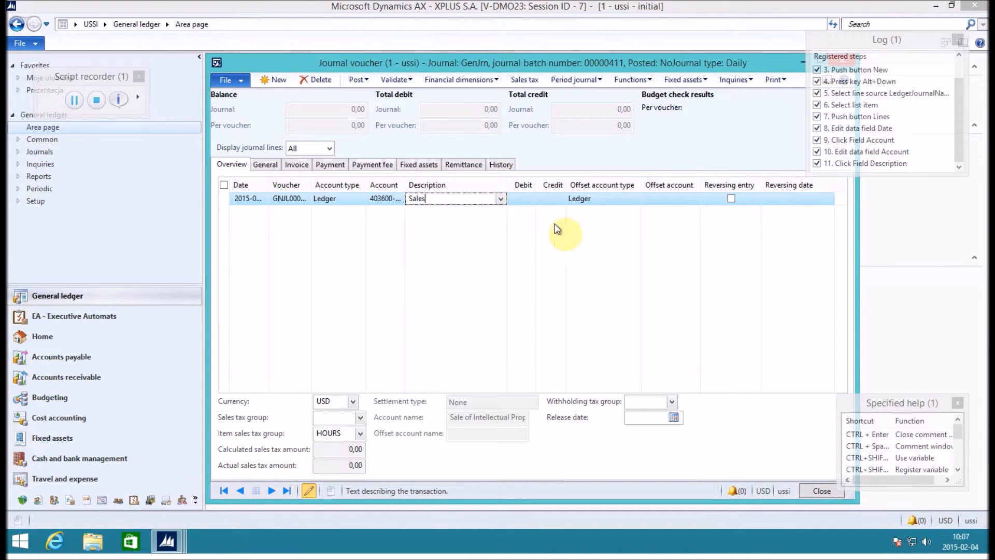
key("Tab")
type("400")
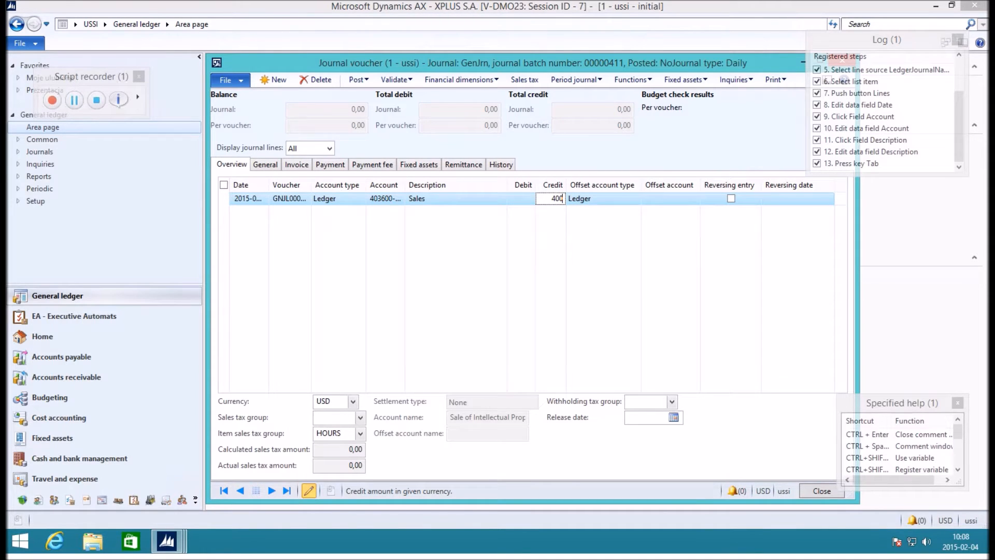
key("Tab")
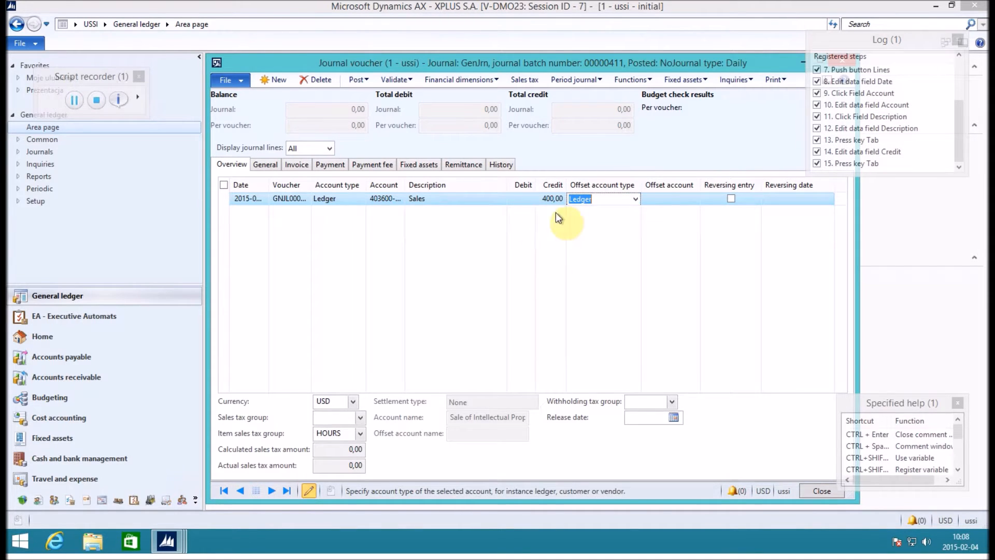
- Set the line's offset account type to Customer and choose Active Transport Inc as the offset account
left_click(635, 199)
left_click(611, 222)
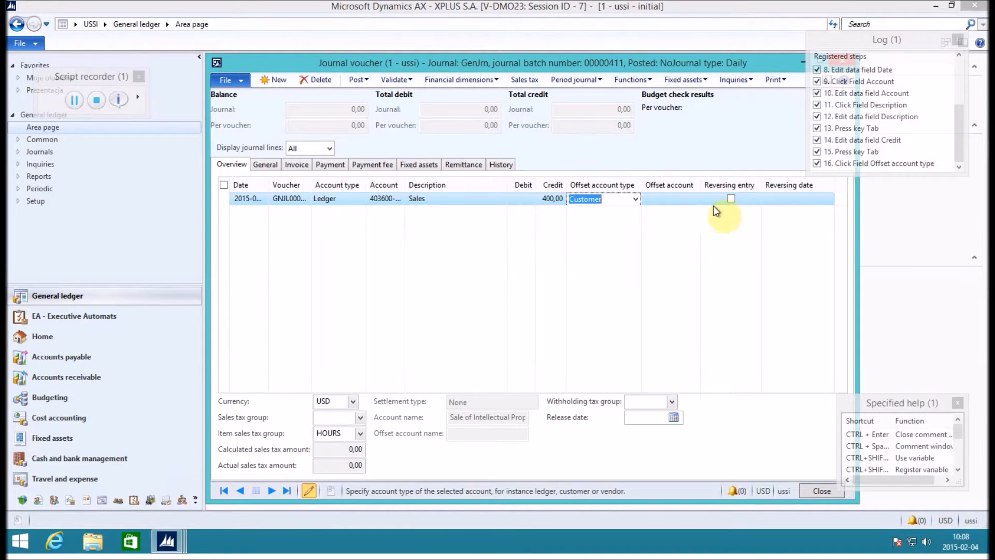
left_click(692, 199)
key("alt+Down")
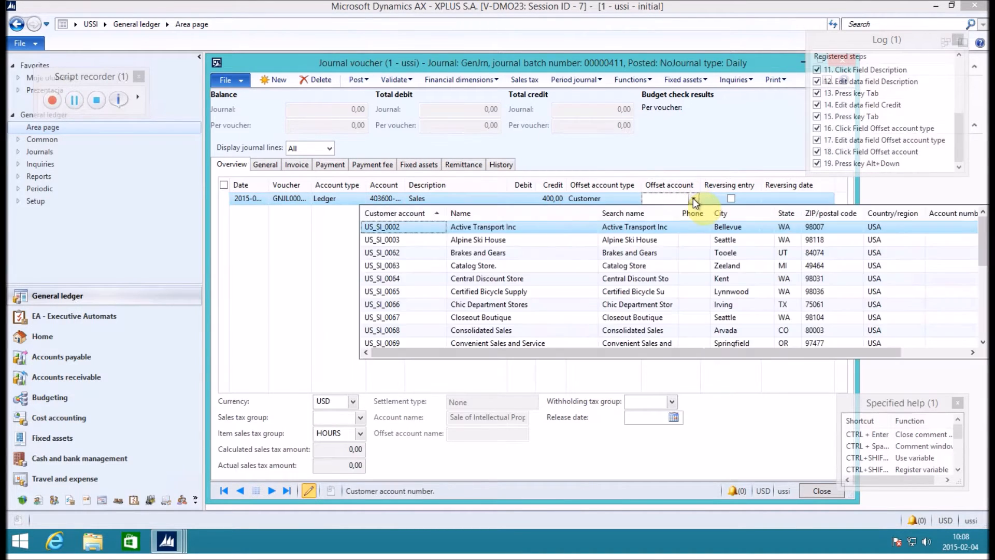
left_click(657, 226)
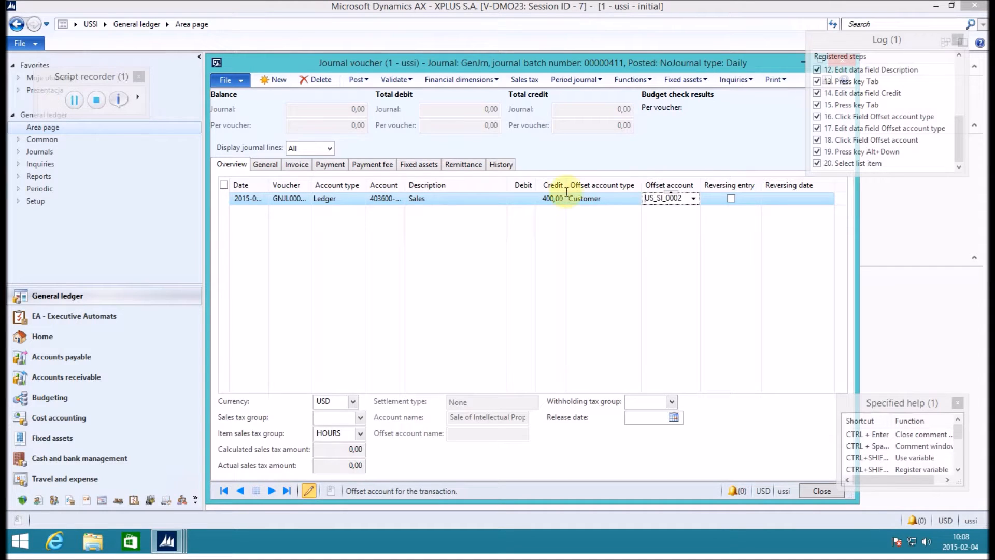
- Validate the whole journal and post it, dismissing the information log after each operation
left_click(409, 81)
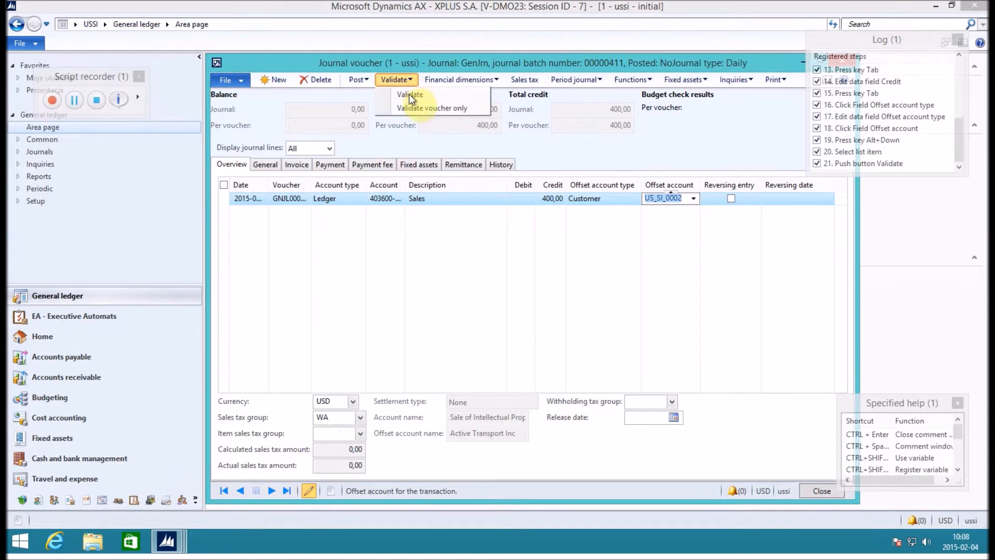
left_click(409, 96)
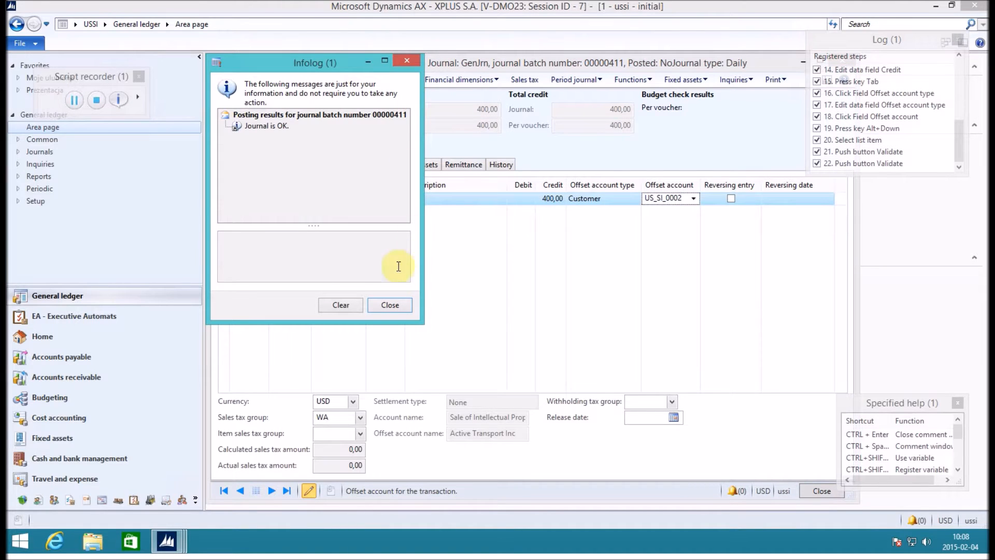
left_click(399, 305)
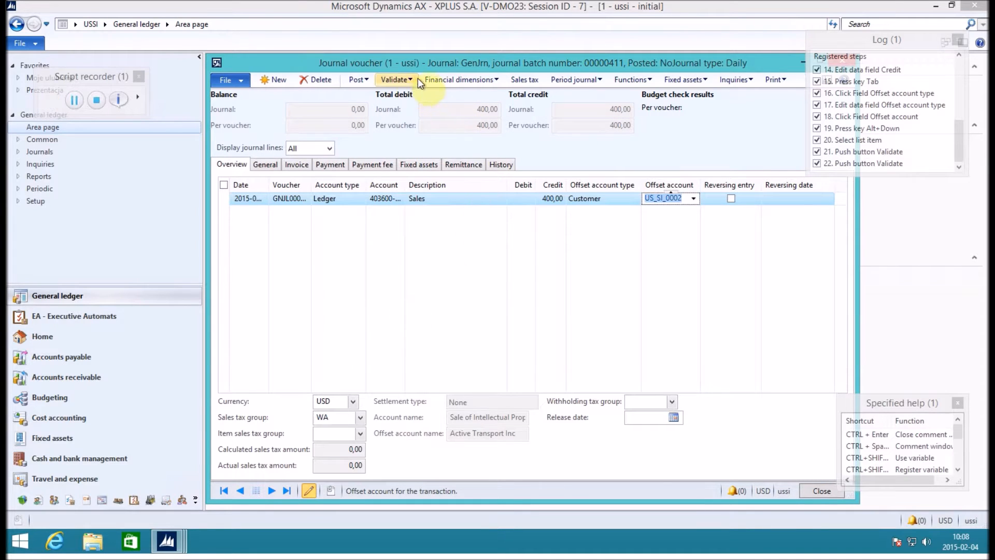
left_click(362, 80)
left_click(369, 96)
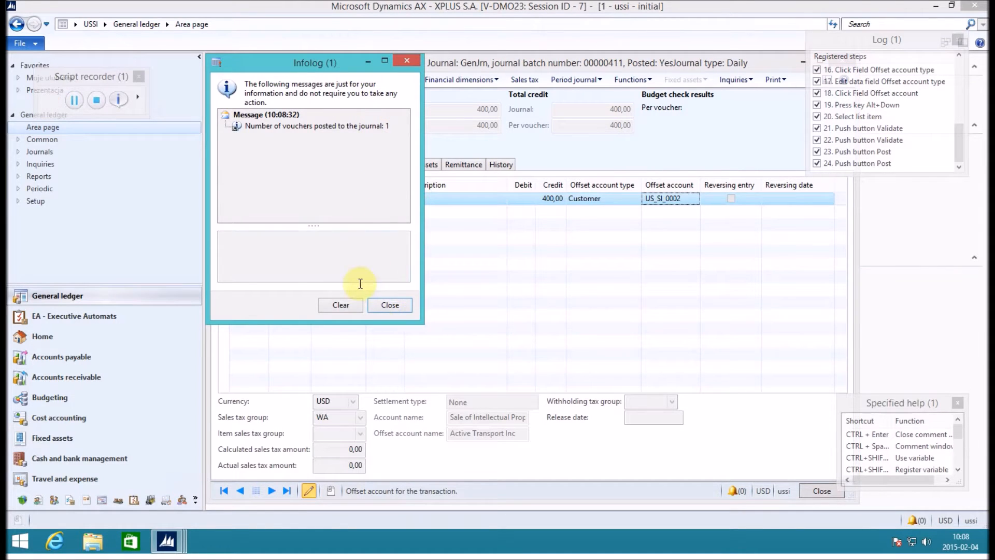
left_click(386, 306)
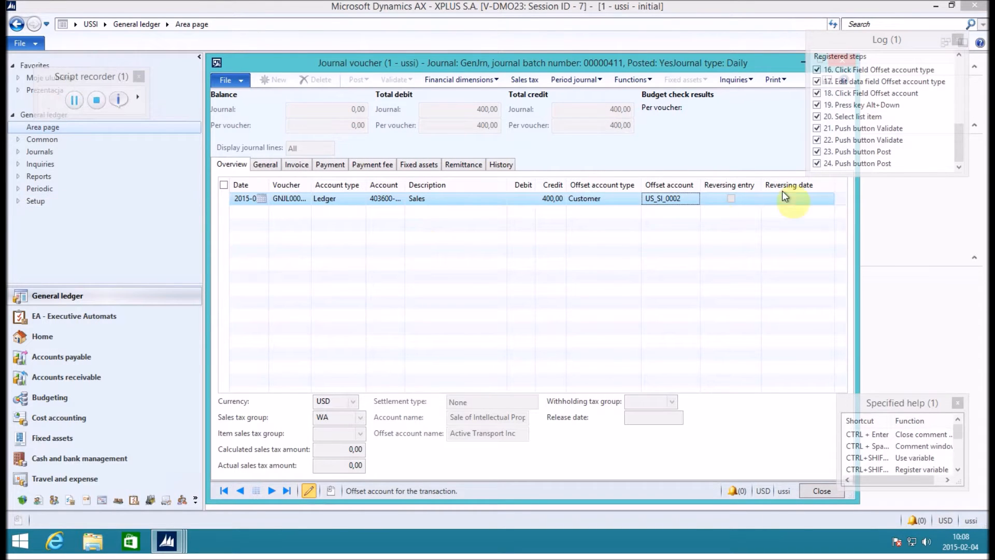
- Exclude the two Validate steps, 21 and 22, from the enlarged recording log, and stop and save the recording
left_click_drag(866, 175, 886, 340)
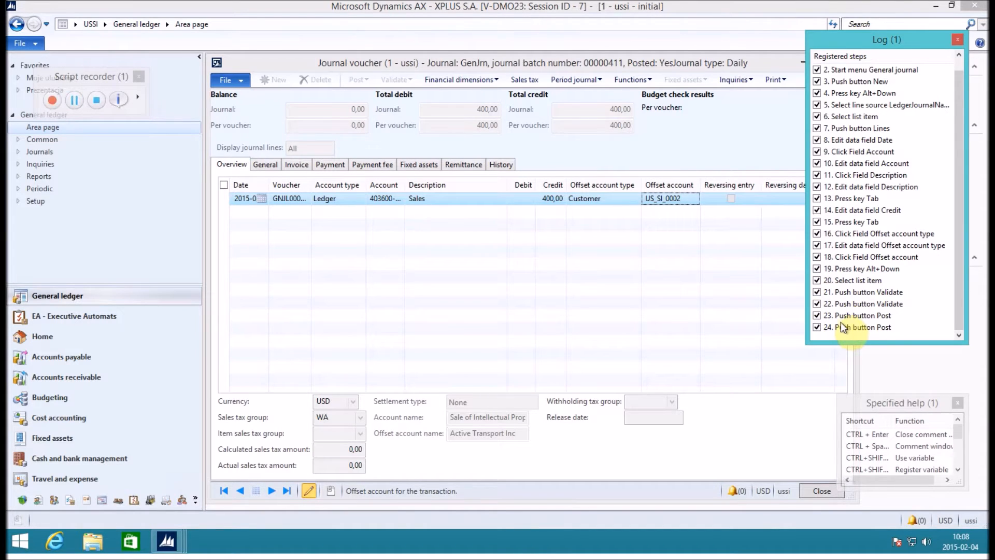
left_click(817, 292)
left_click(817, 304)
left_click(96, 101)
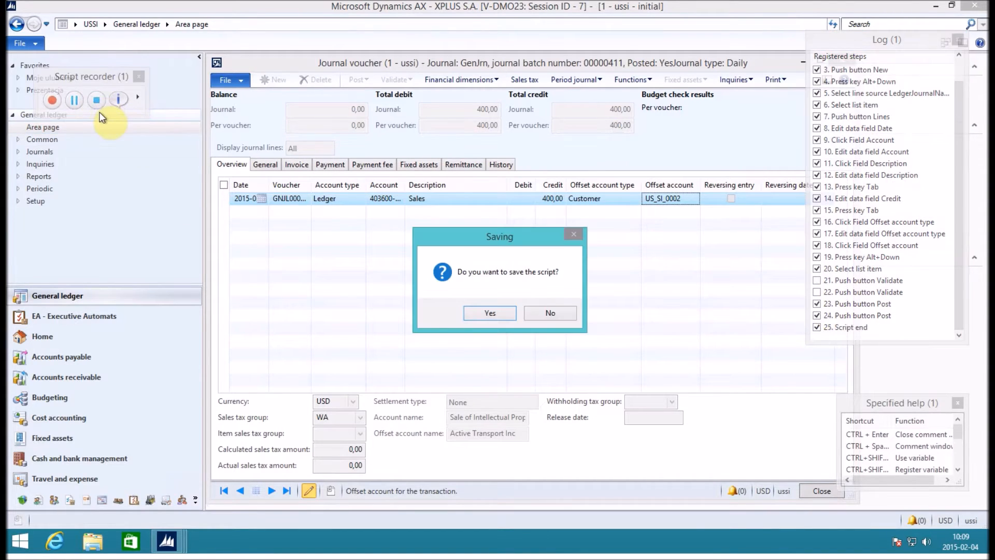
left_click(488, 312)
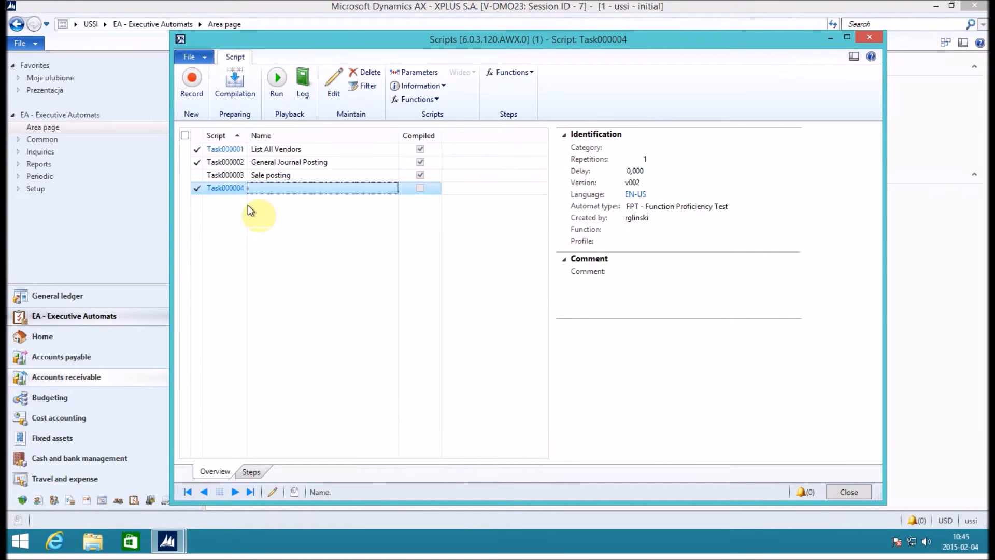
- Name the newly recorded script General Journal Posting
left_click(333, 82)
left_click(306, 188)
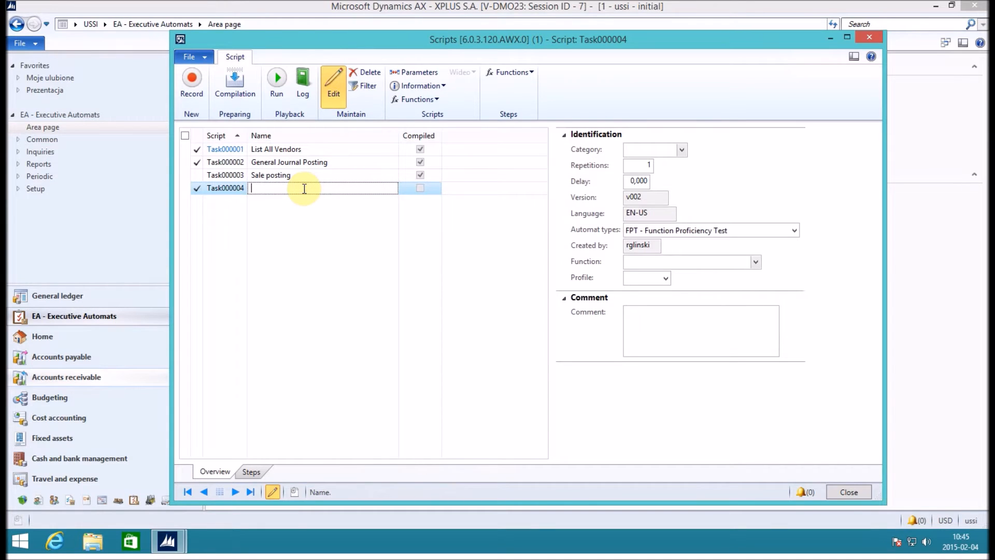
type("General Journal Posting")
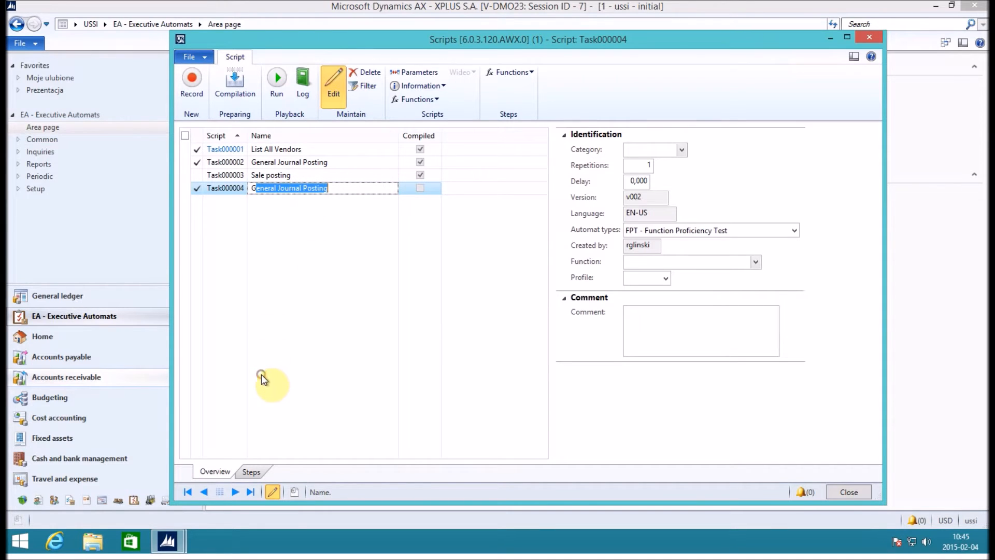
left_click(261, 374)
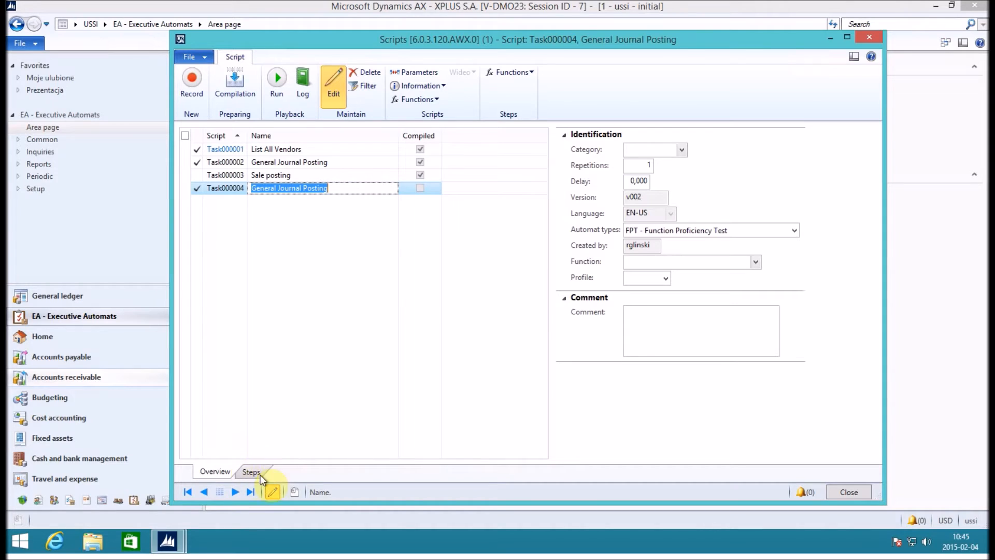
- For script step 8, Edit data field Date, set the delay to 1 and add the comment "Insert the posting date"
left_click(251, 472)
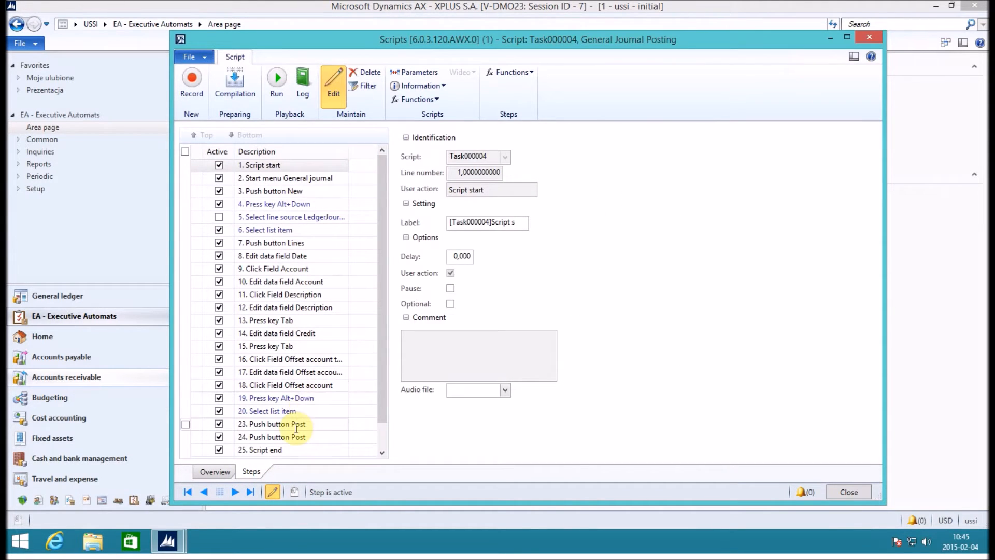
left_click(285, 257)
left_click(461, 256)
type("1")
left_click(506, 351)
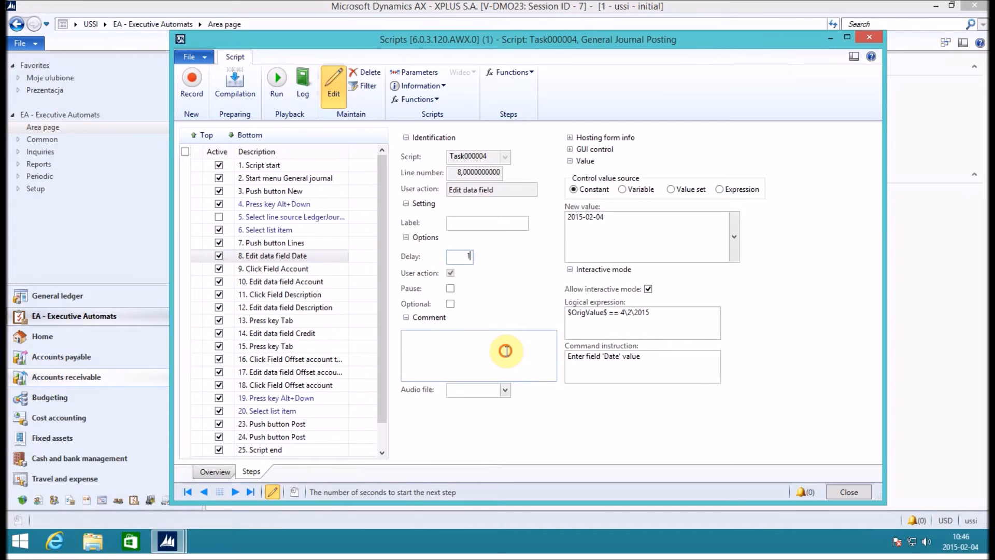
type("Insert the posting date")
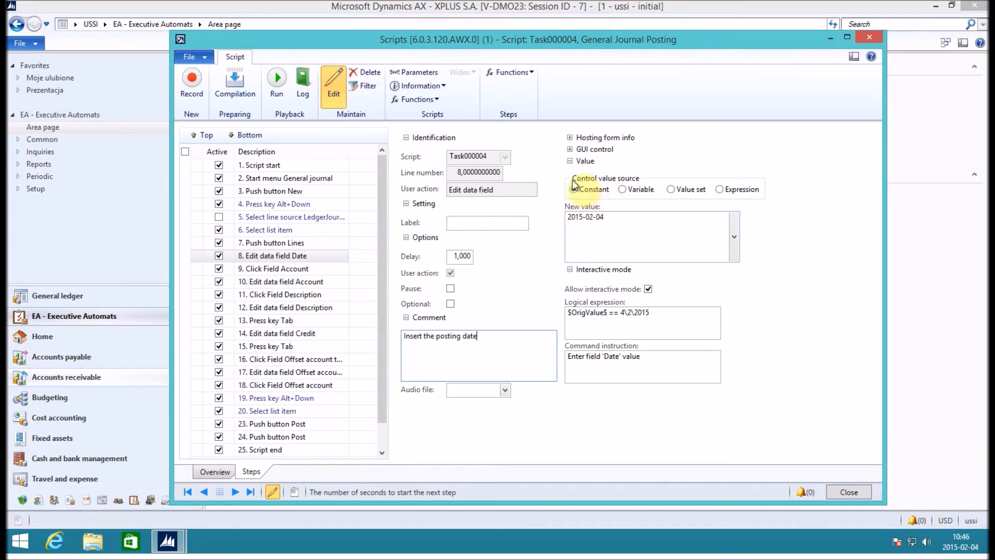
- Switch the Date step's value source to a list-based value set and review its configured dates and file import option
left_click(671, 189)
left_click(574, 229)
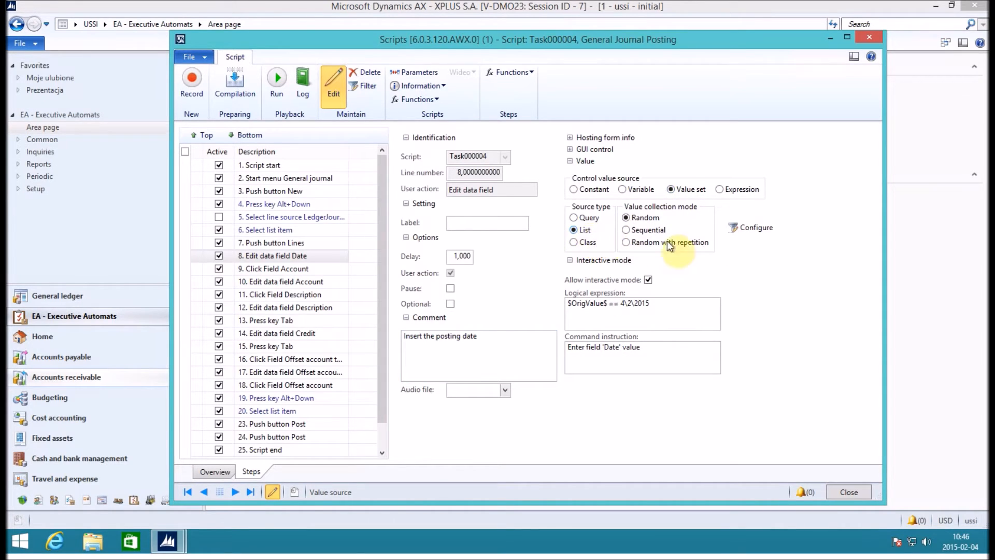
left_click(754, 228)
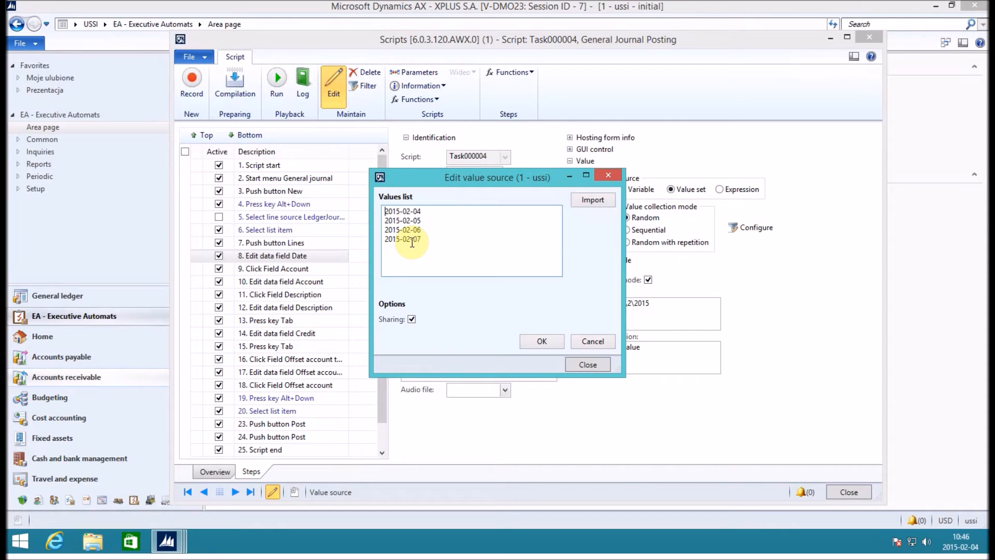
left_click(590, 201)
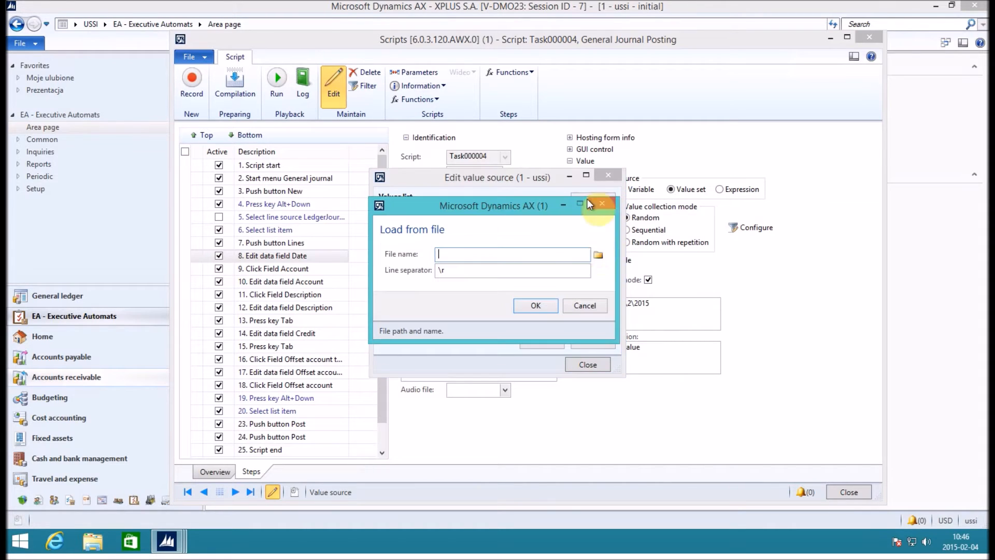
left_click(585, 305)
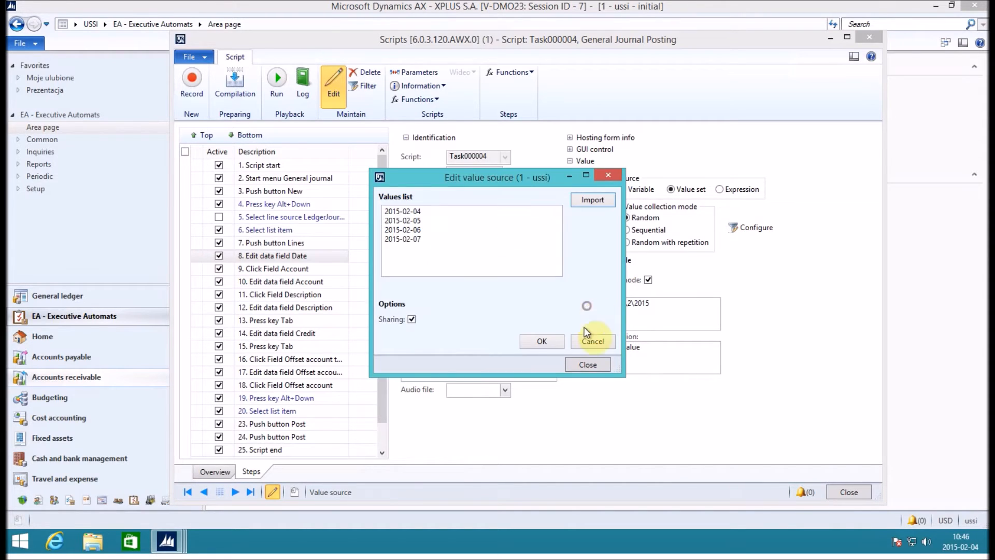
left_click(586, 364)
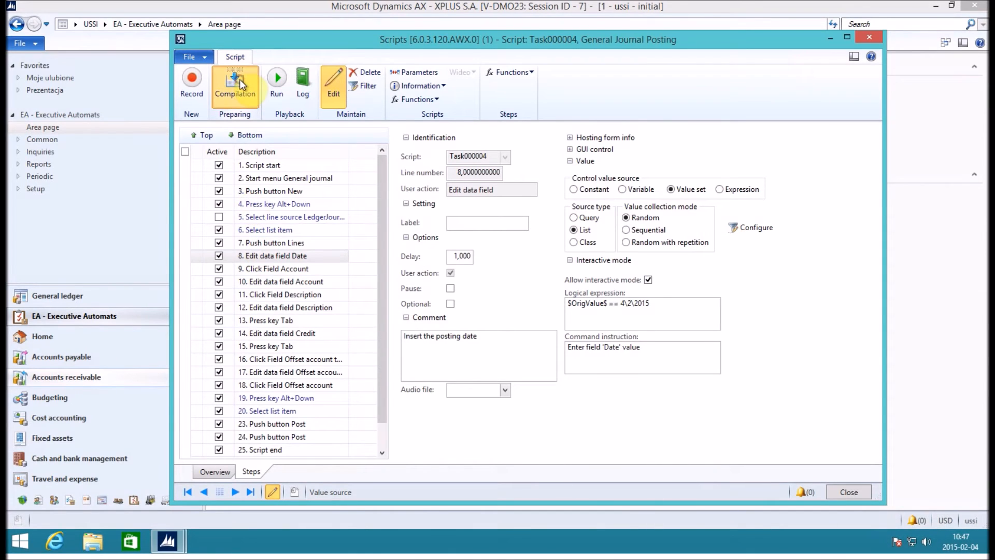
- Compile the General Journal Posting script and dismiss the information log
left_click(239, 79)
left_click(484, 230)
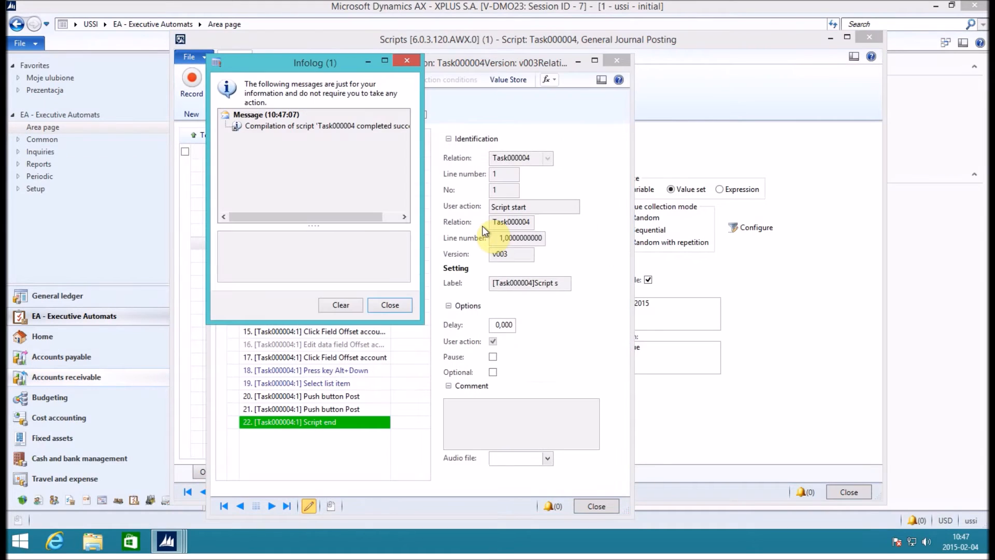
left_click(395, 304)
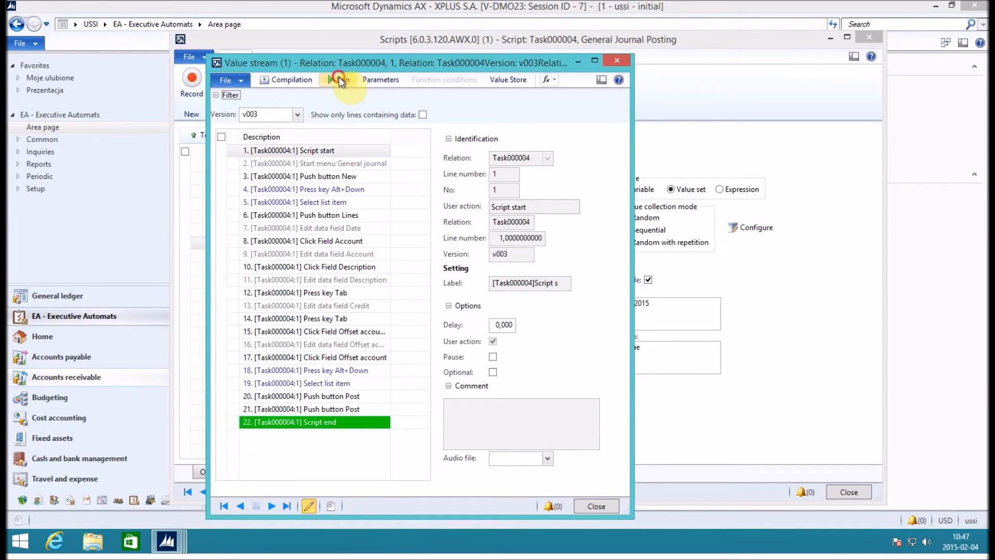
- Run version v003 of the compiled script with the FPT - Function Proficiency Test automat type
left_click(338, 79)
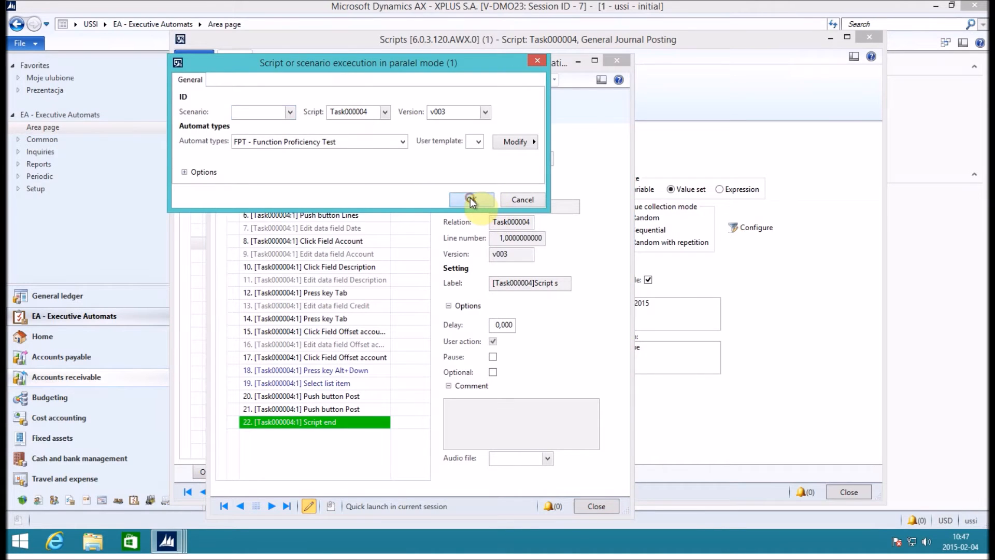
left_click(471, 199)
left_click(486, 314)
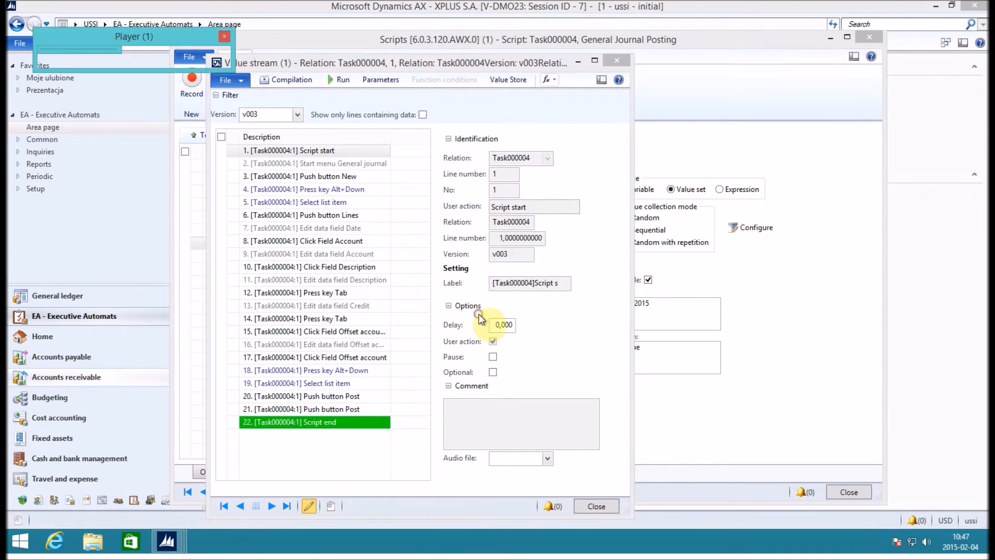